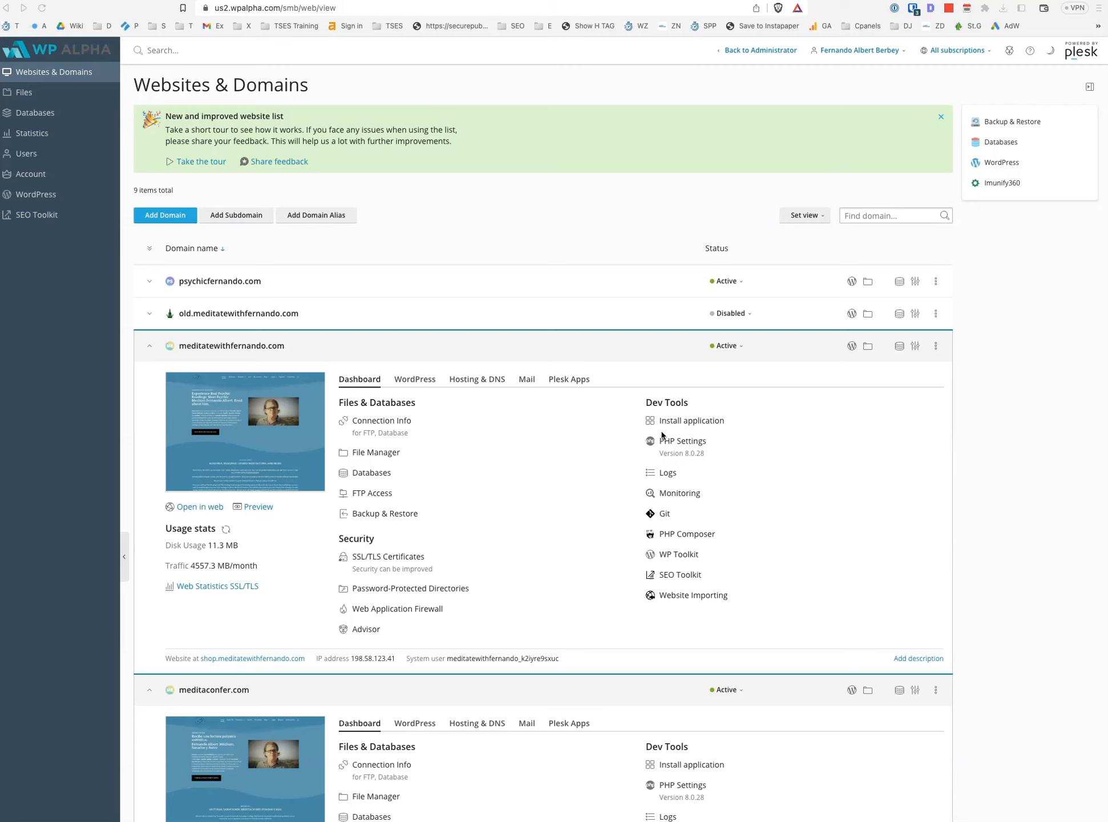
- Open the clone settings for the meditatewithfernando.com WordPress installation in WP Toolkit
click(71, 196)
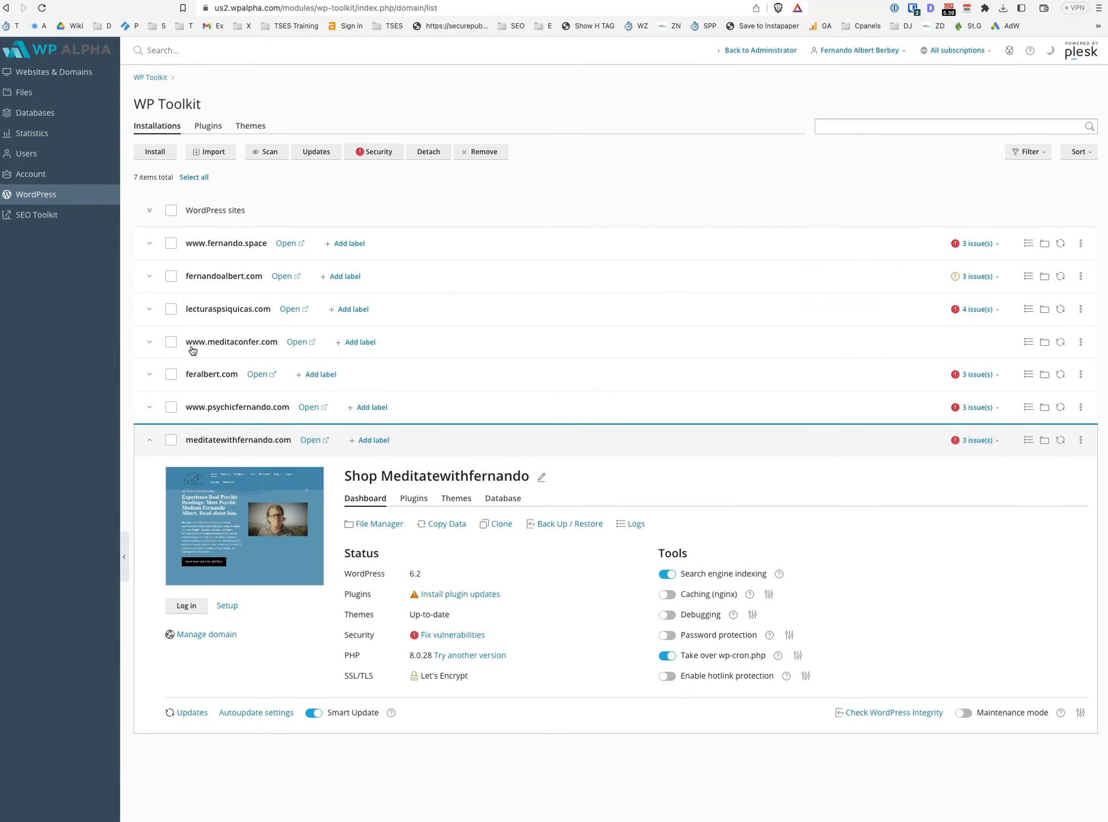
click(502, 525)
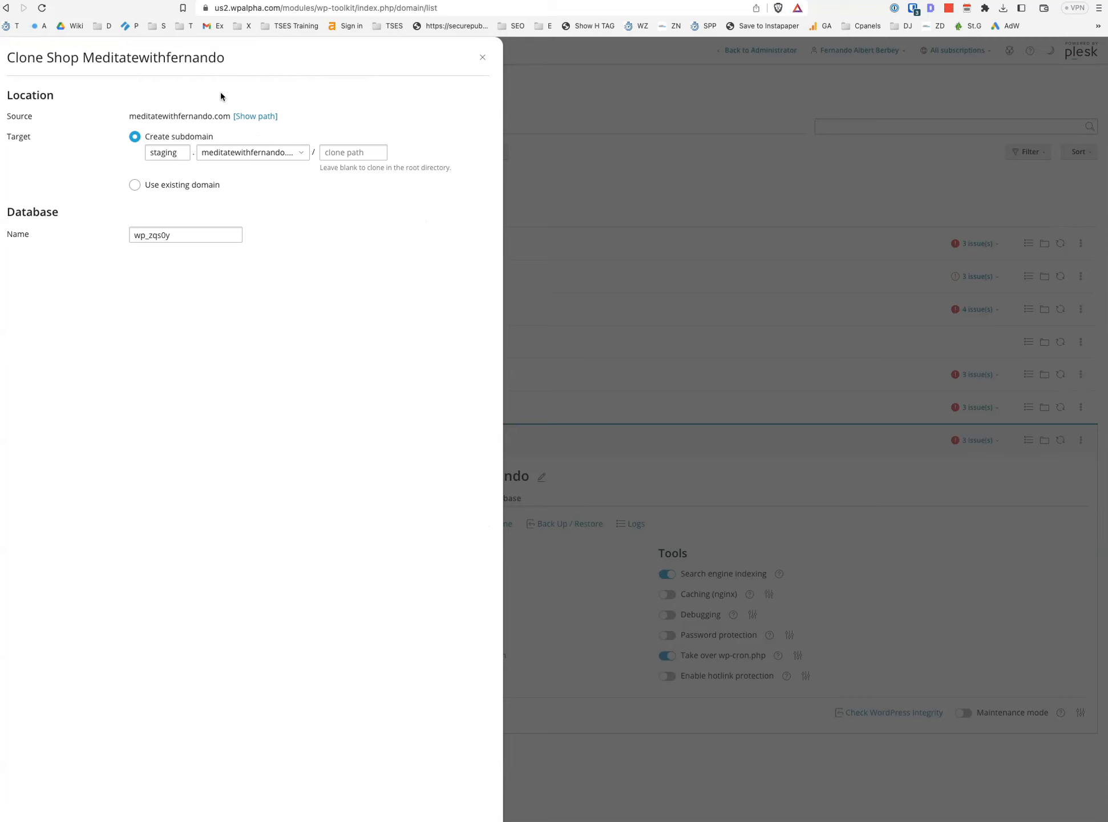
click(178, 154)
click(368, 152)
double_click(174, 149)
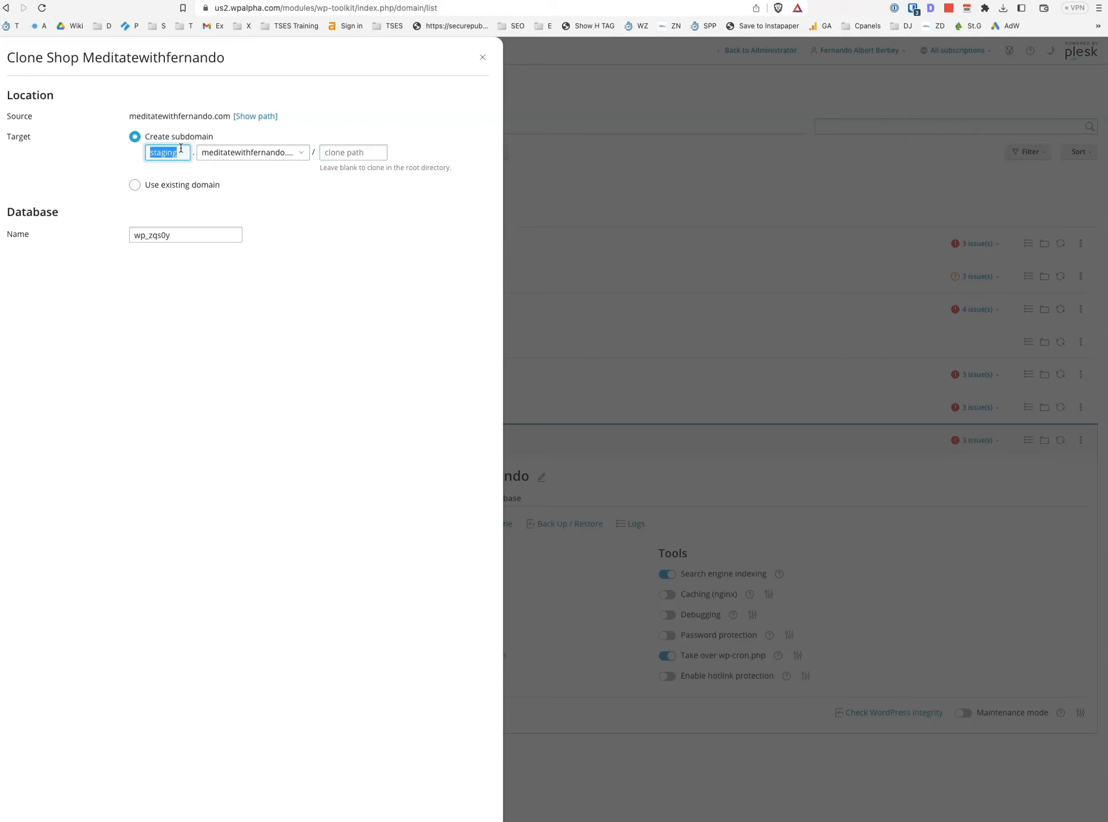
click(159, 190)
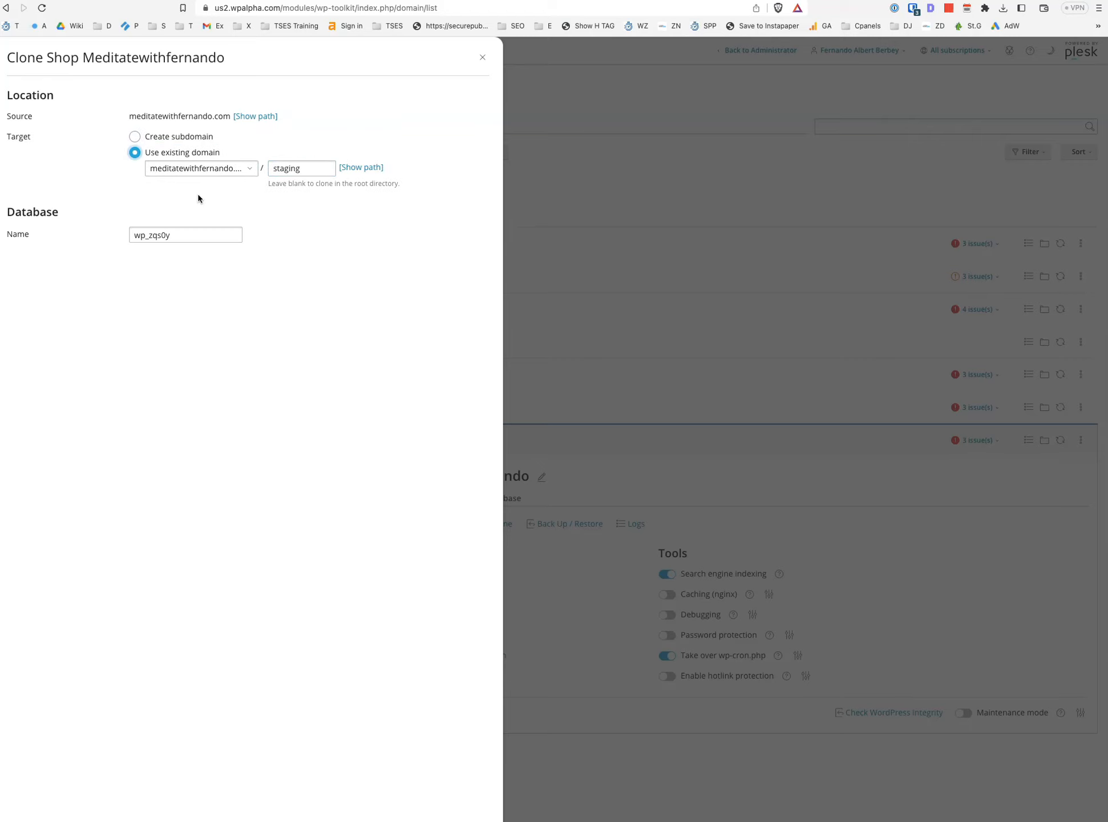
click(276, 166)
click(135, 137)
- Set the clone's target subdomain to store-new-version under the meditatewithfernando.com domain
click(165, 152)
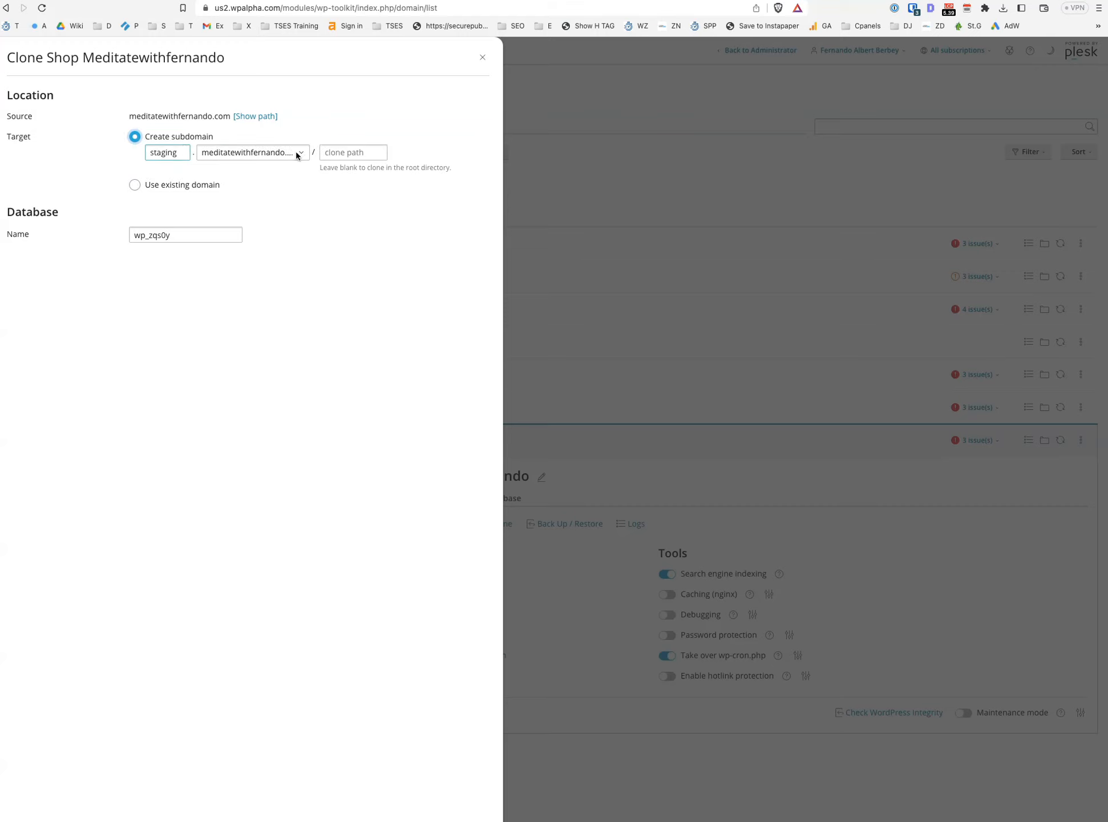
click(178, 152)
double_click(185, 152)
text(store-new-ver)
text(sion)
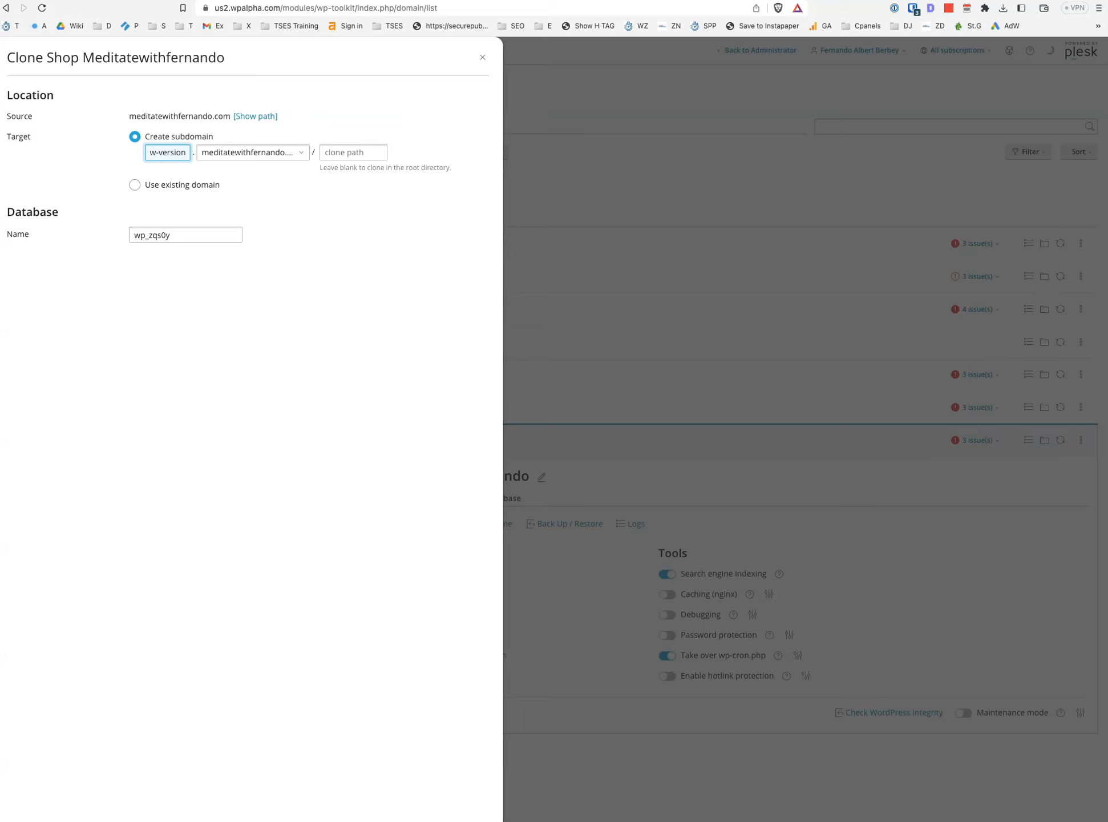
- Start cloning the site to the new subdomain, dismissing the DNS notification and the cloning progress view
drag(0, 821, 4, 821)
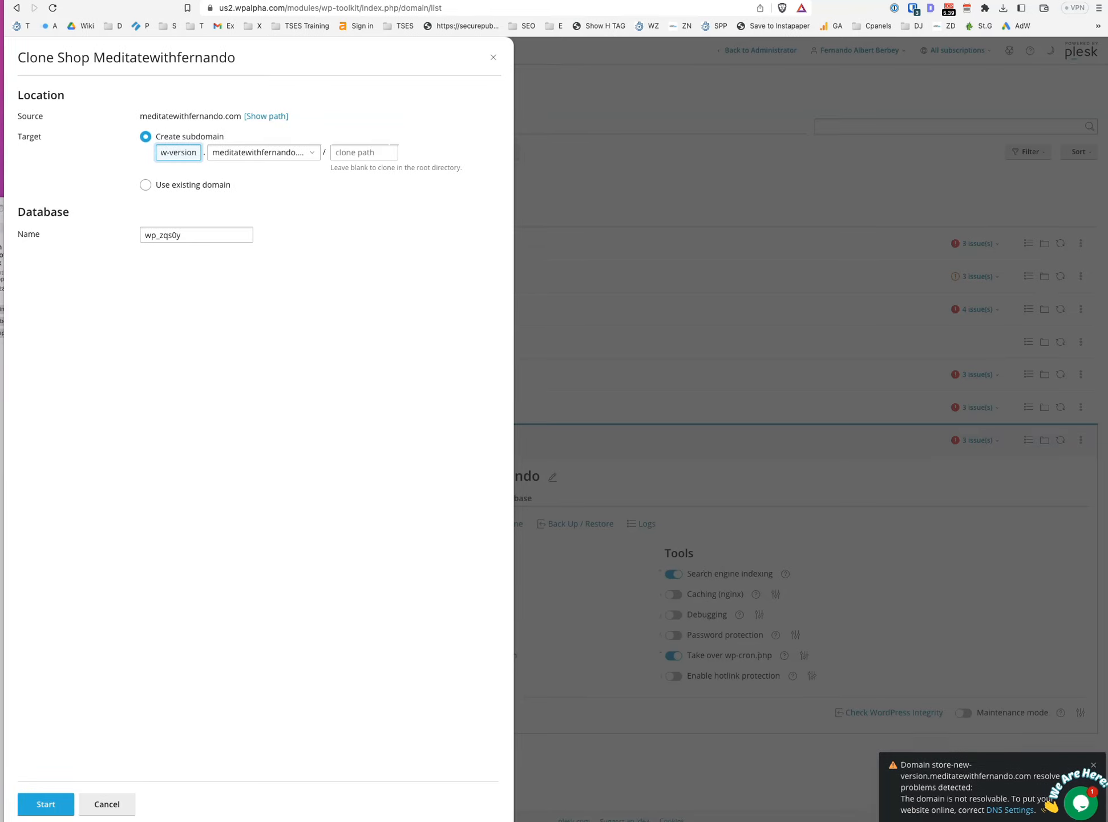
click(36, 802)
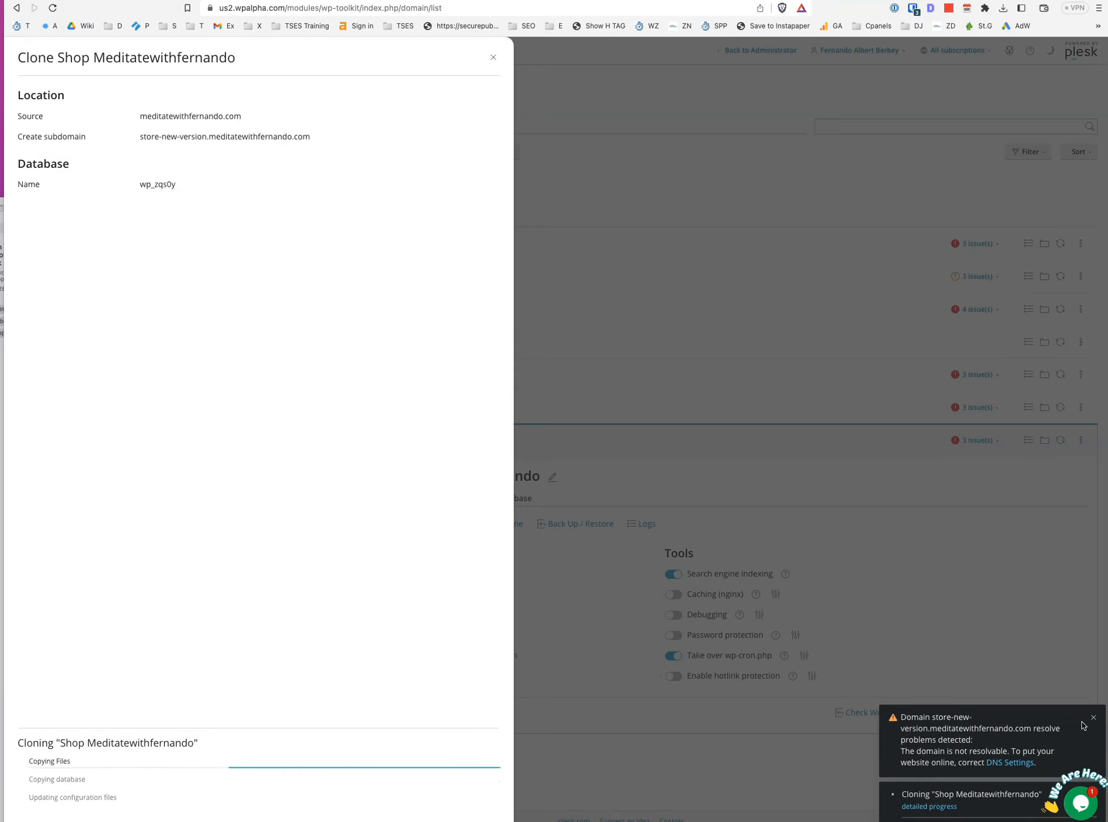
click(1092, 718)
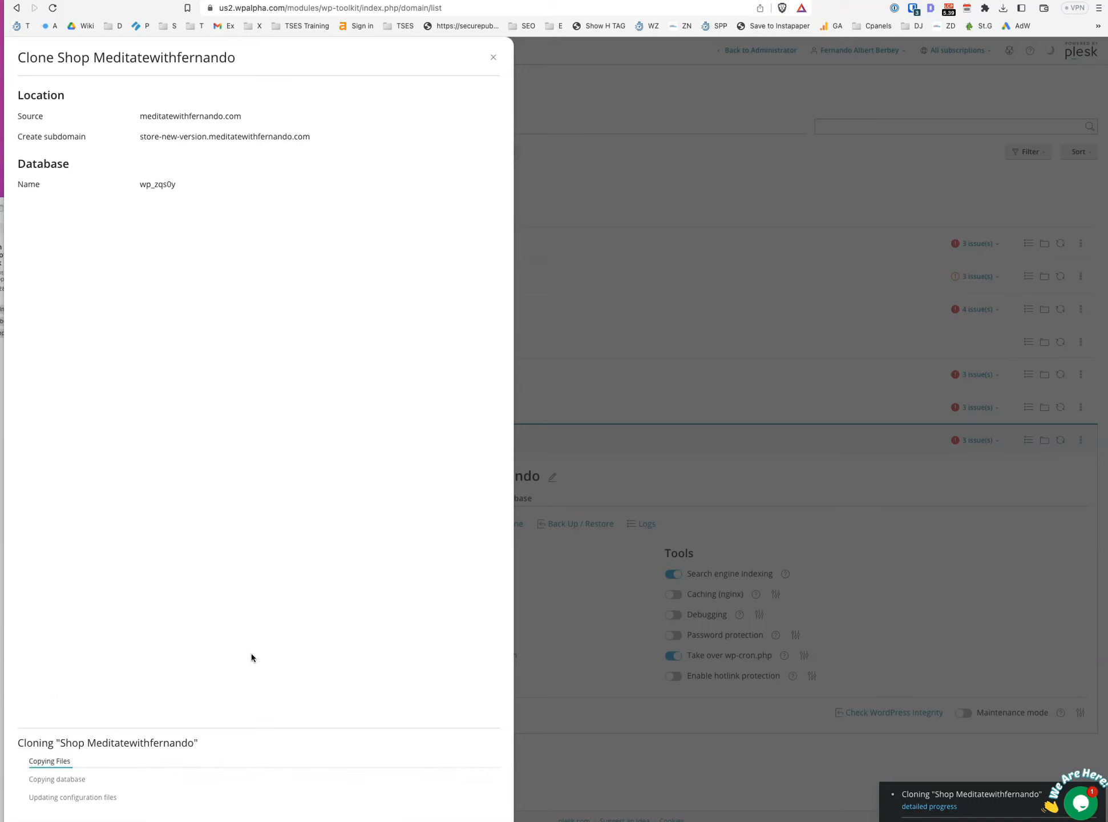
click(493, 57)
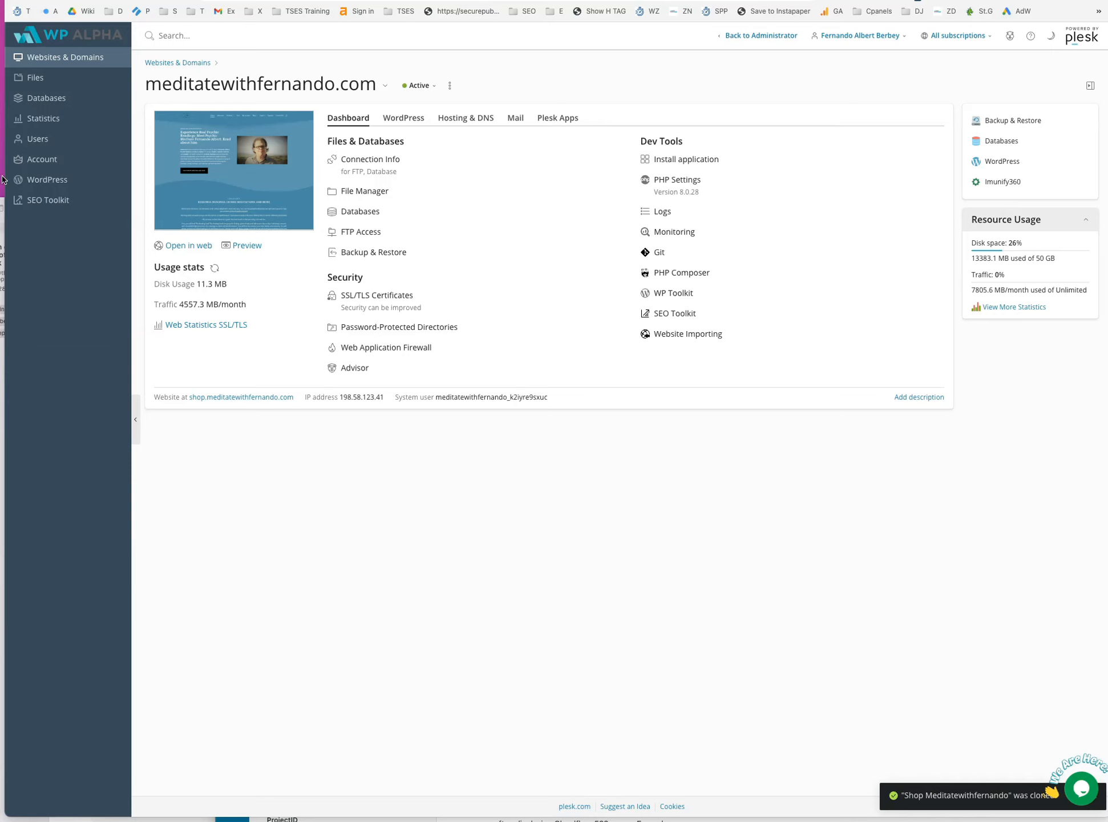
- Expand the details of the cloned store-new-version.meditatewithfernando.com installation in WP Toolkit
click(62, 189)
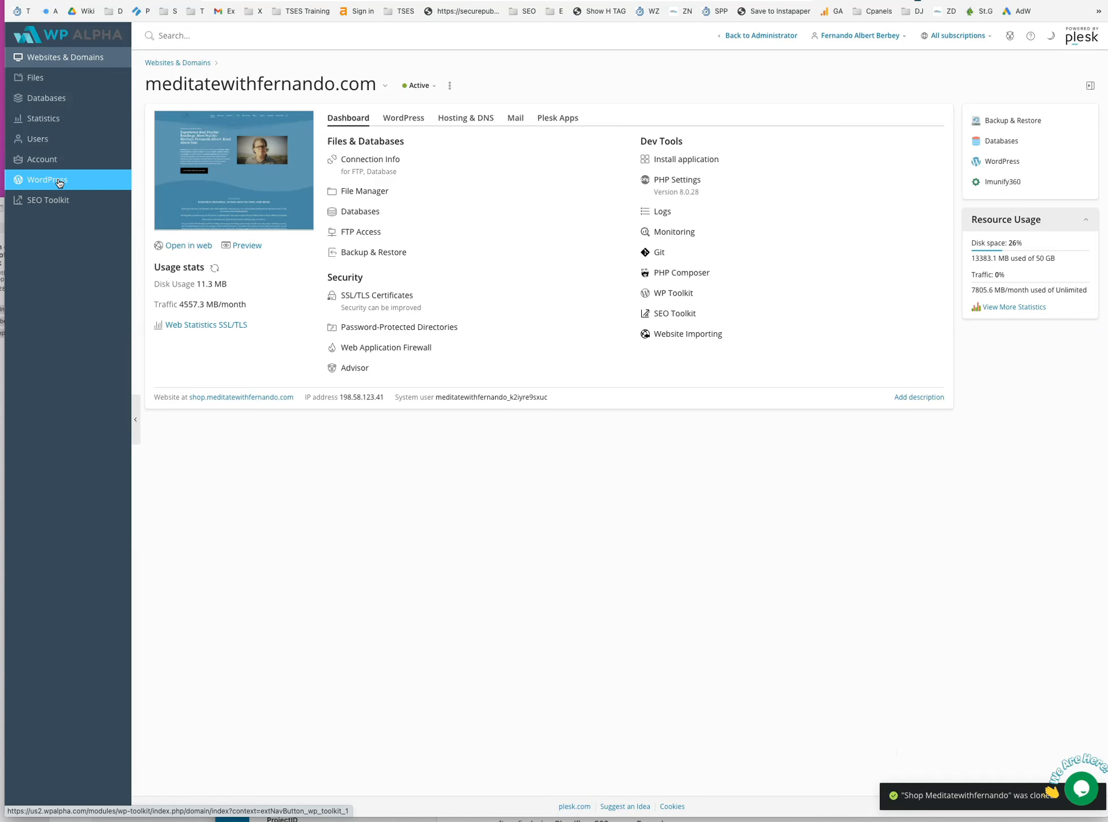
click(60, 181)
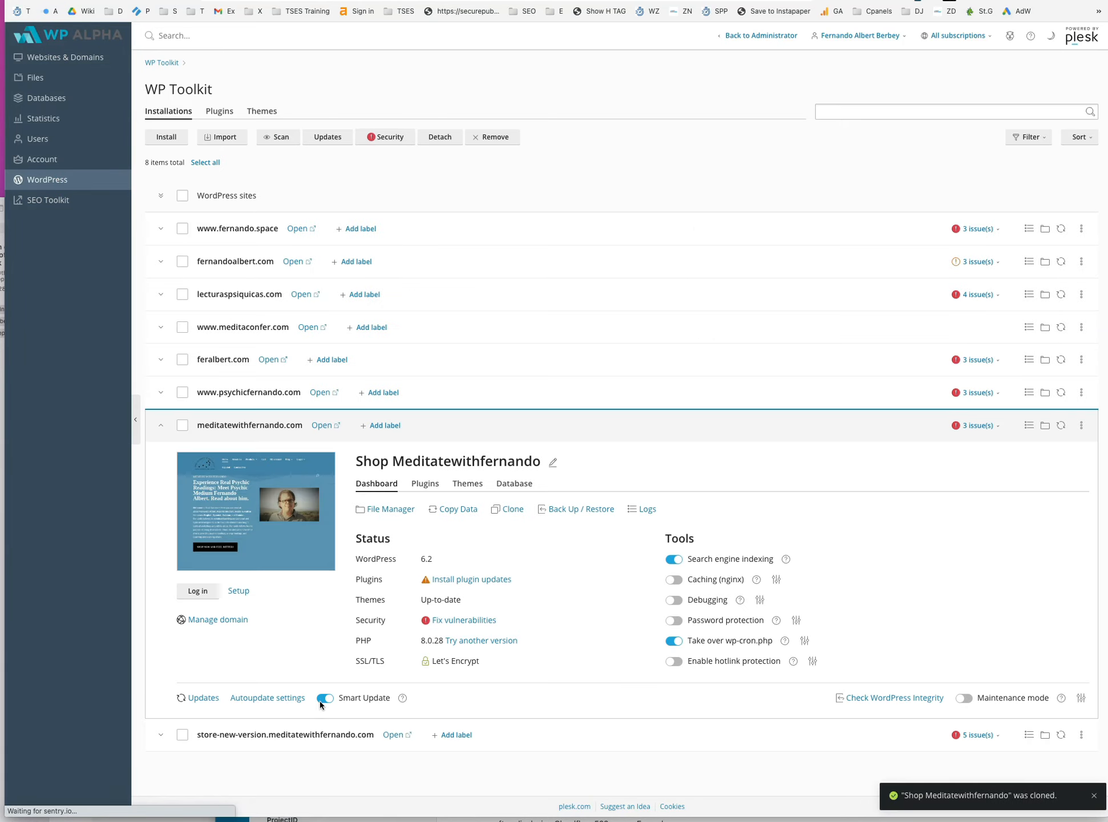
click(539, 733)
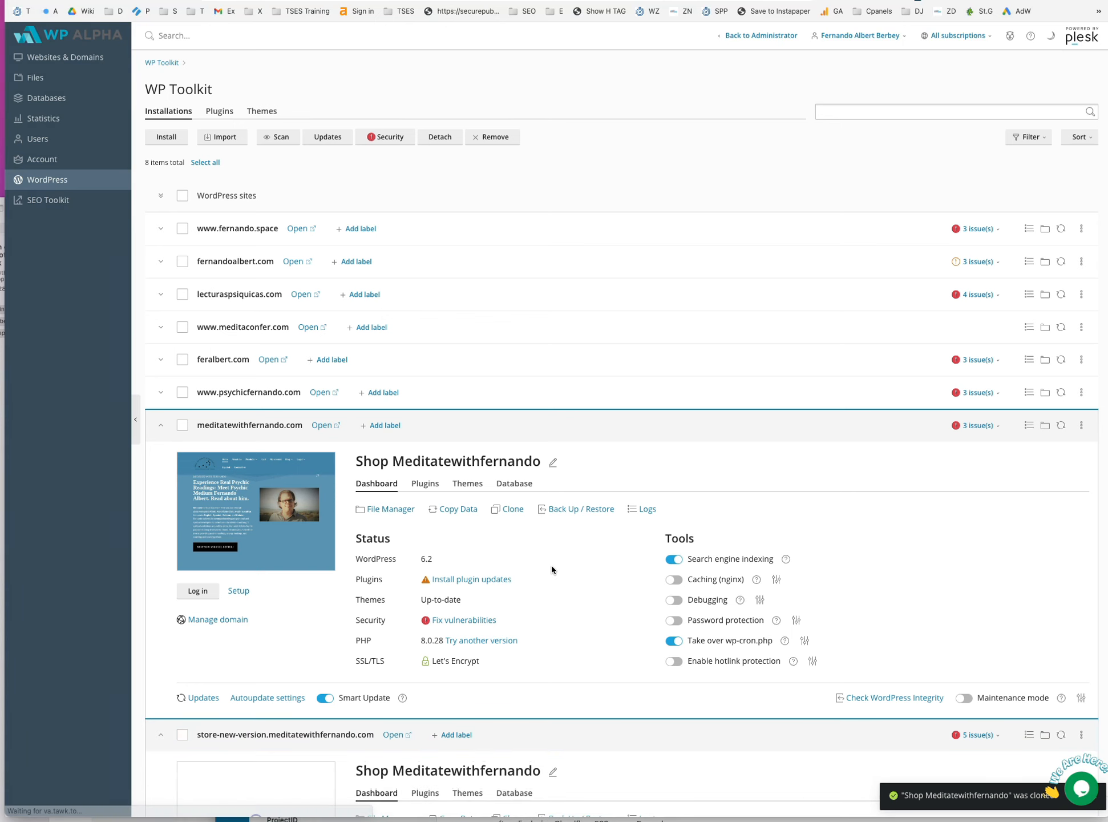
scroll(552, 565, down, 5)
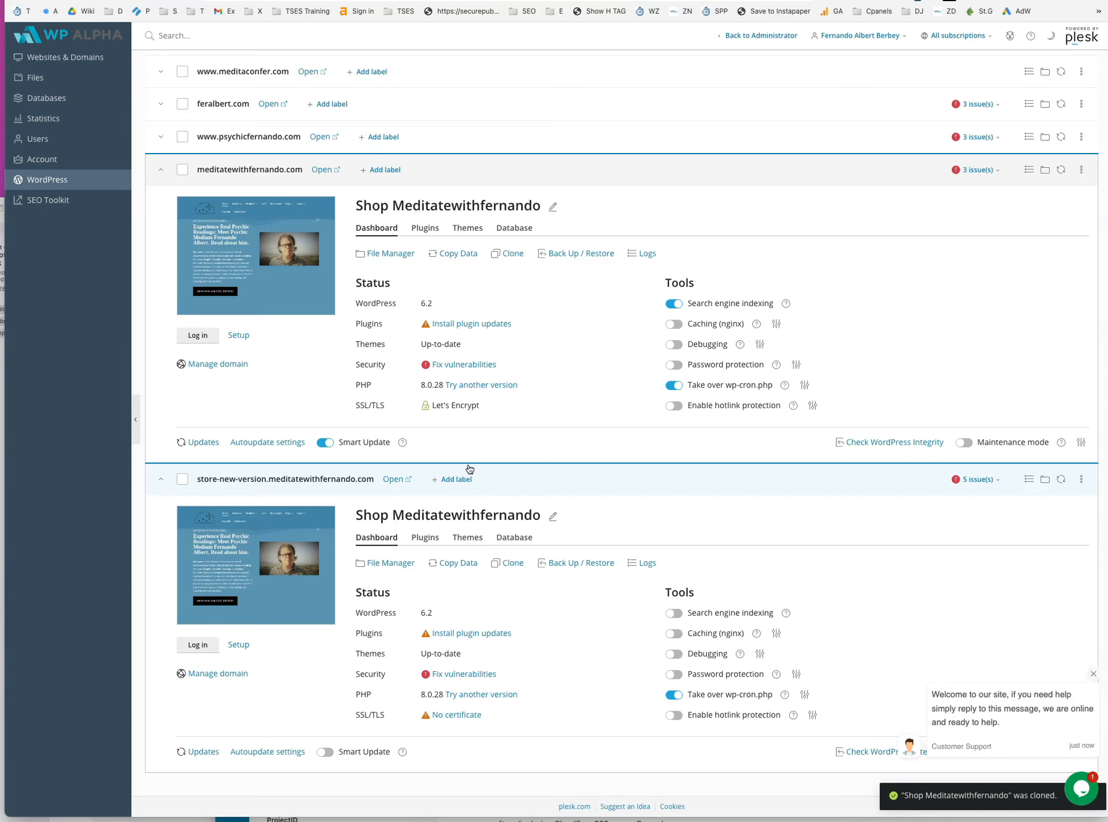
- Install a free Let's Encrypt SSL/TLS certificate on store-new-version.meditatewithfernando.com, securing only the domain name
click(454, 718)
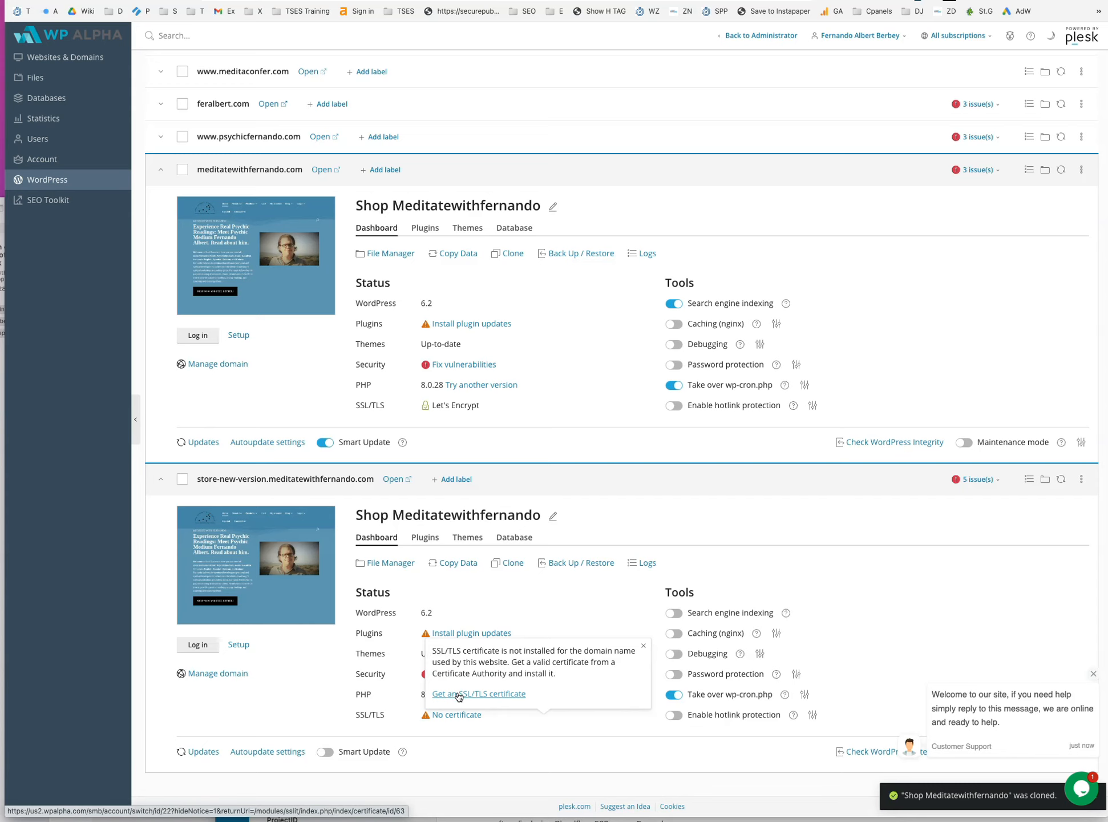
click(458, 696)
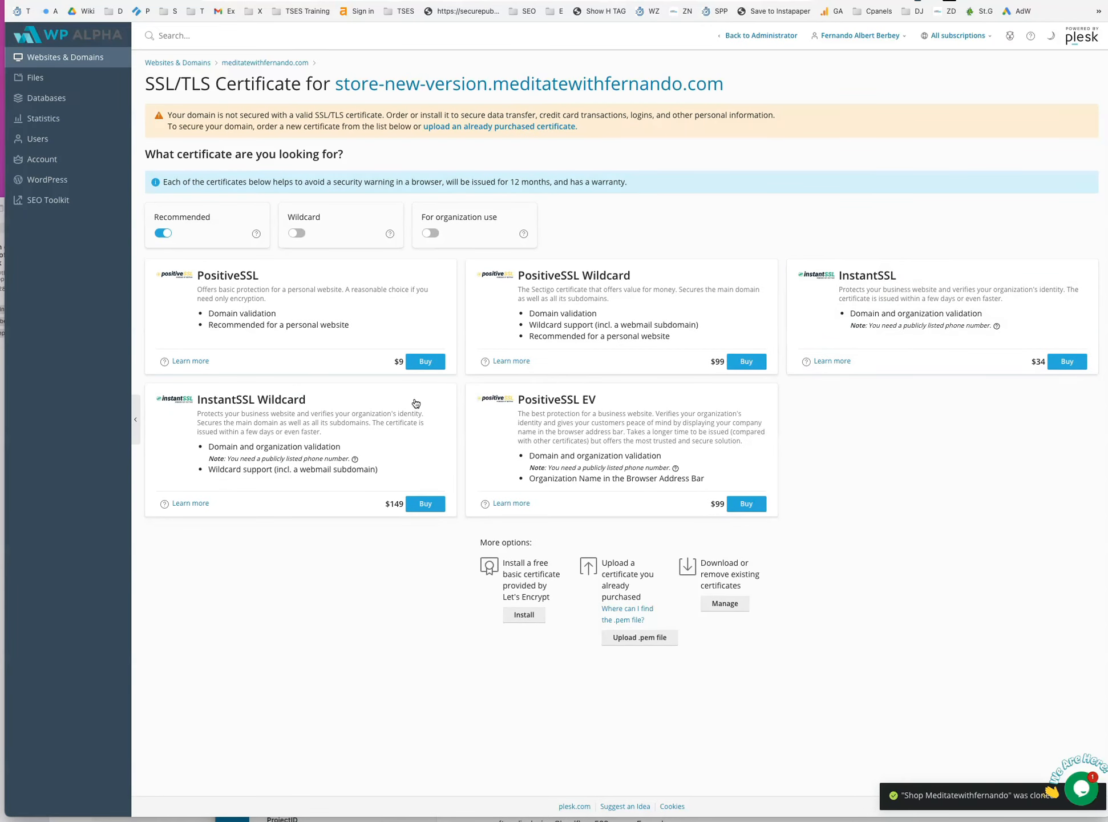
click(524, 614)
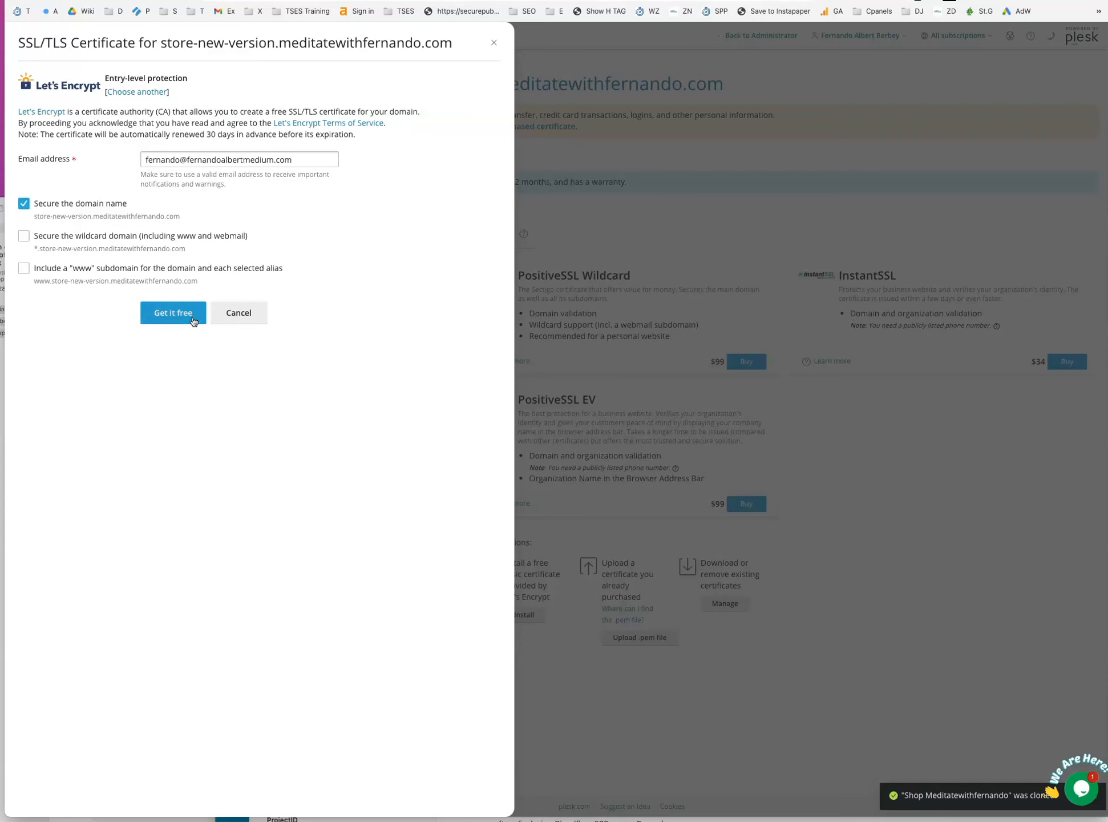
click(173, 312)
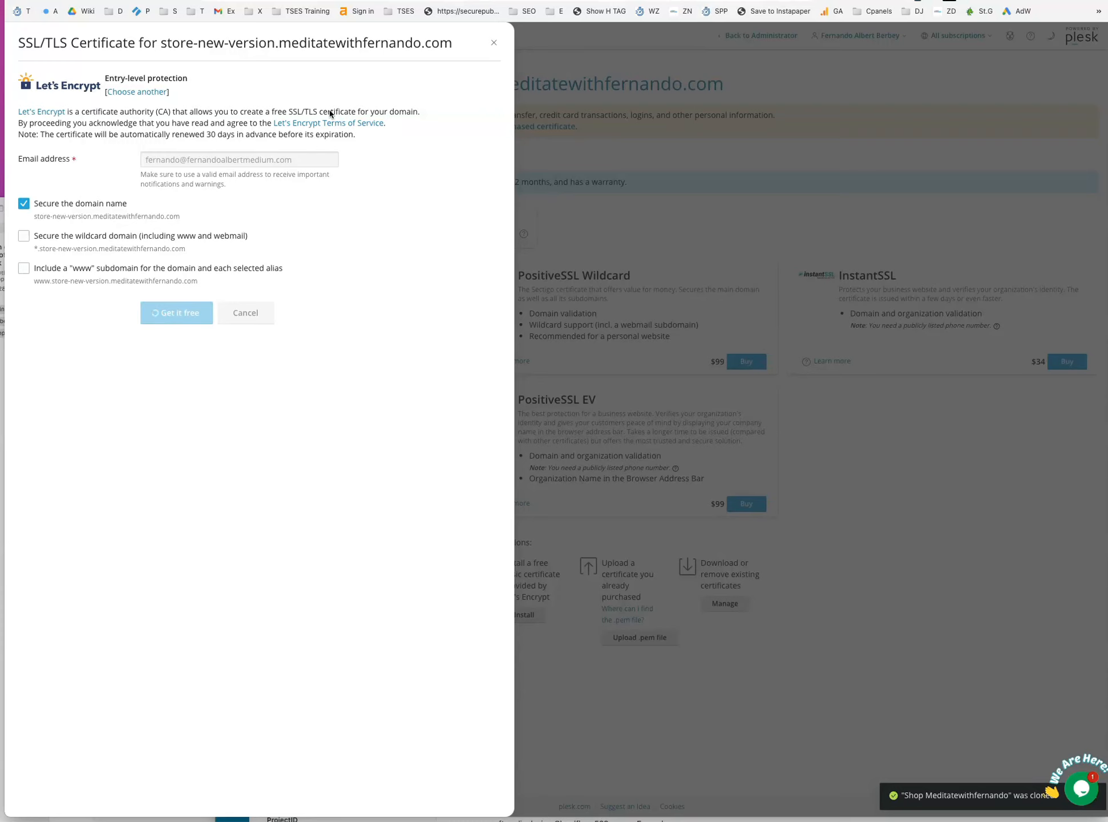
click(492, 46)
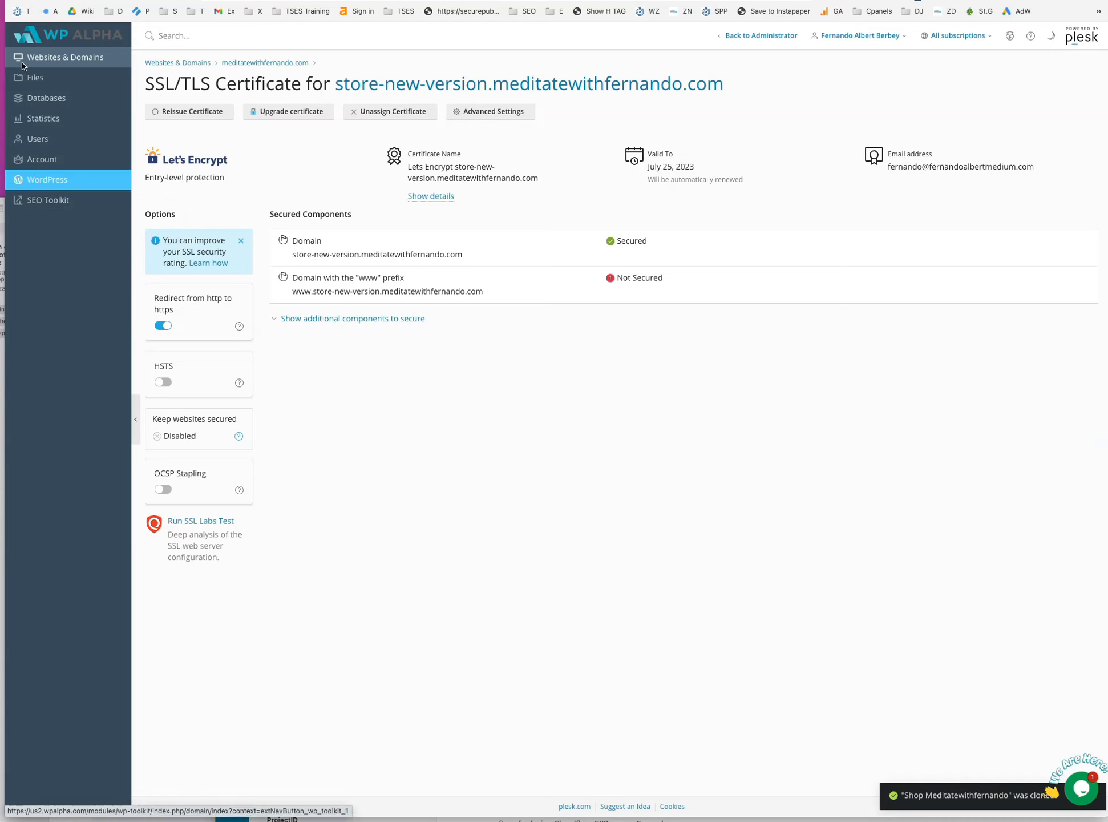
- Return to the list of websites and domains and open the additional actions for the store-new-version.meditatewithfernando.com subdomain
click(49, 59)
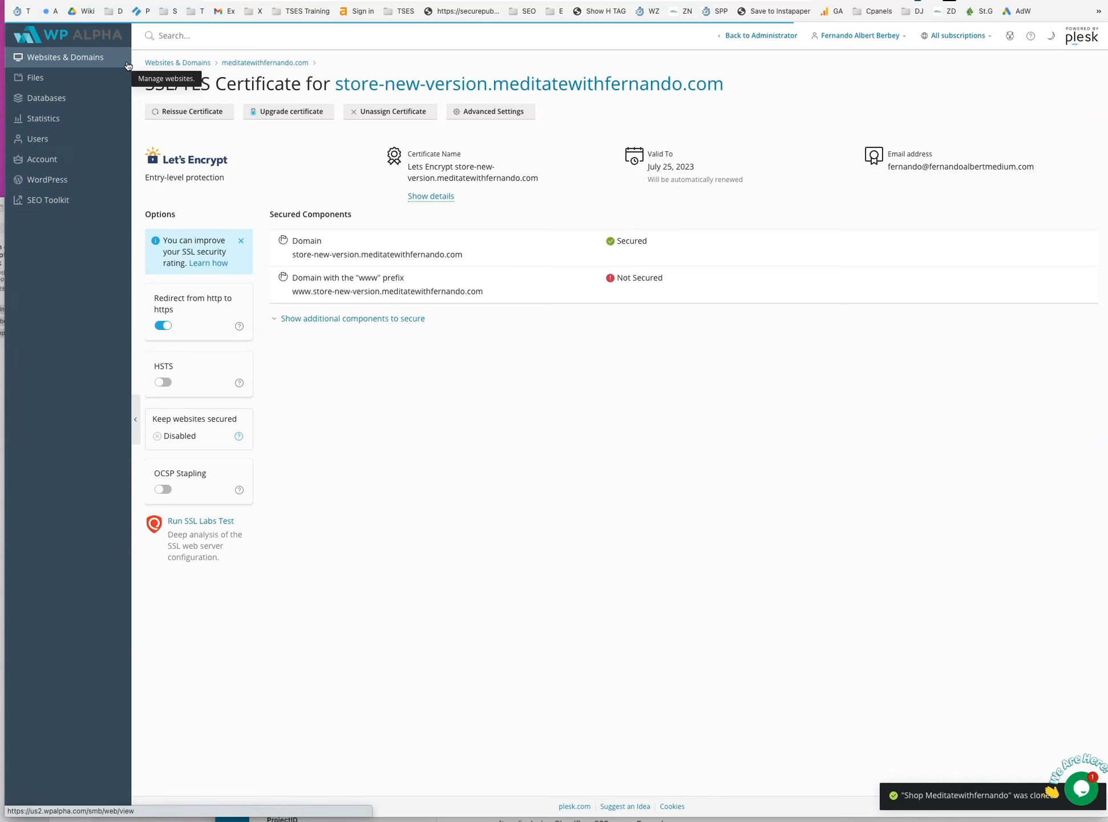
scroll(621, 475, down, 3)
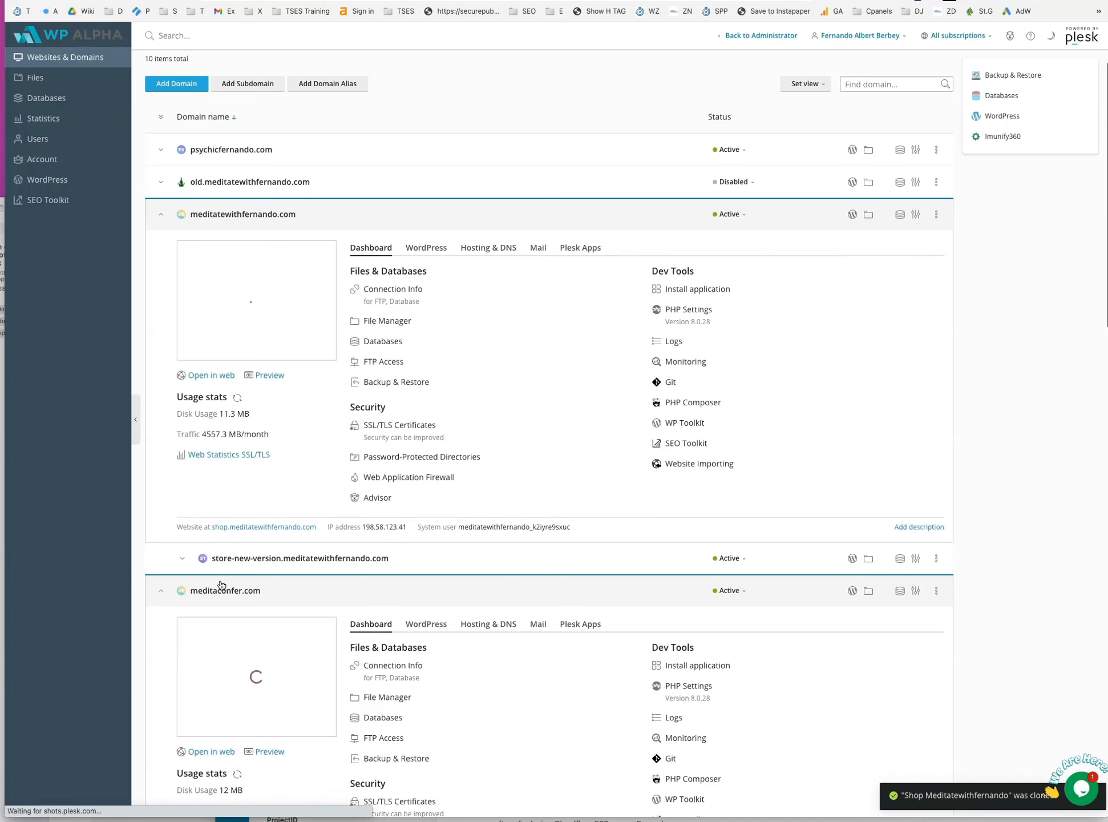
click(365, 590)
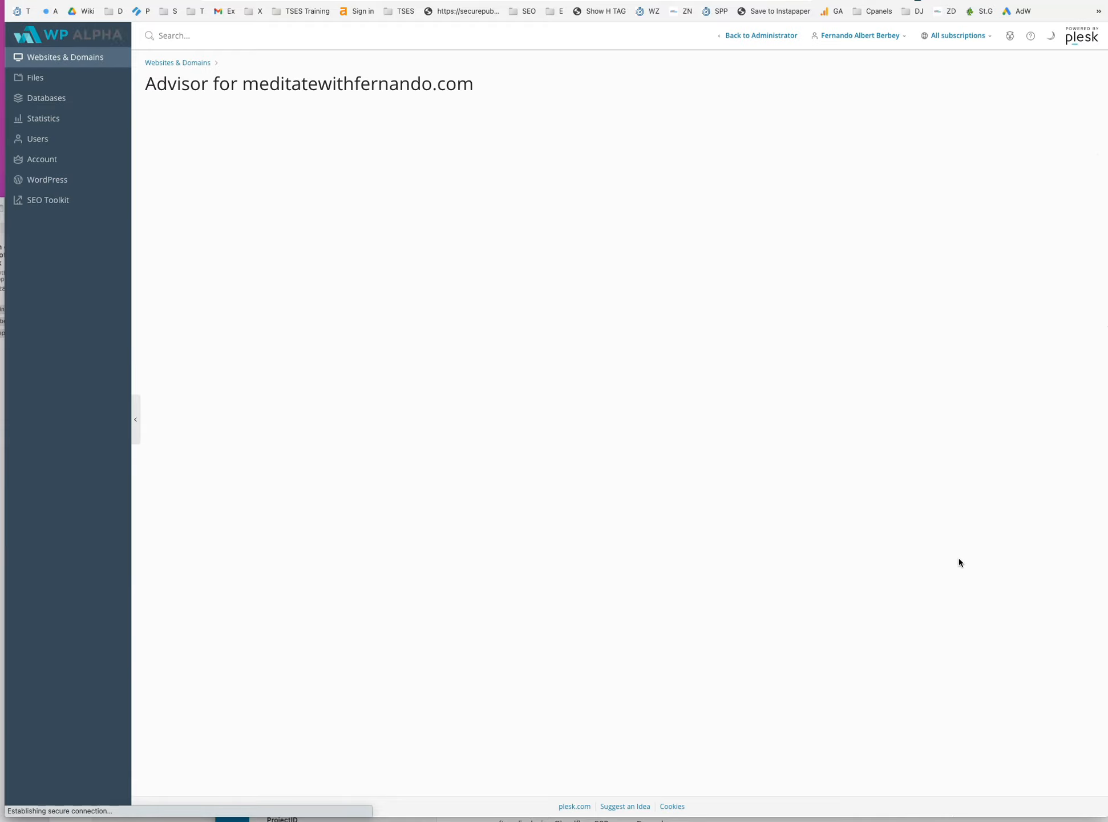
click(46, 59)
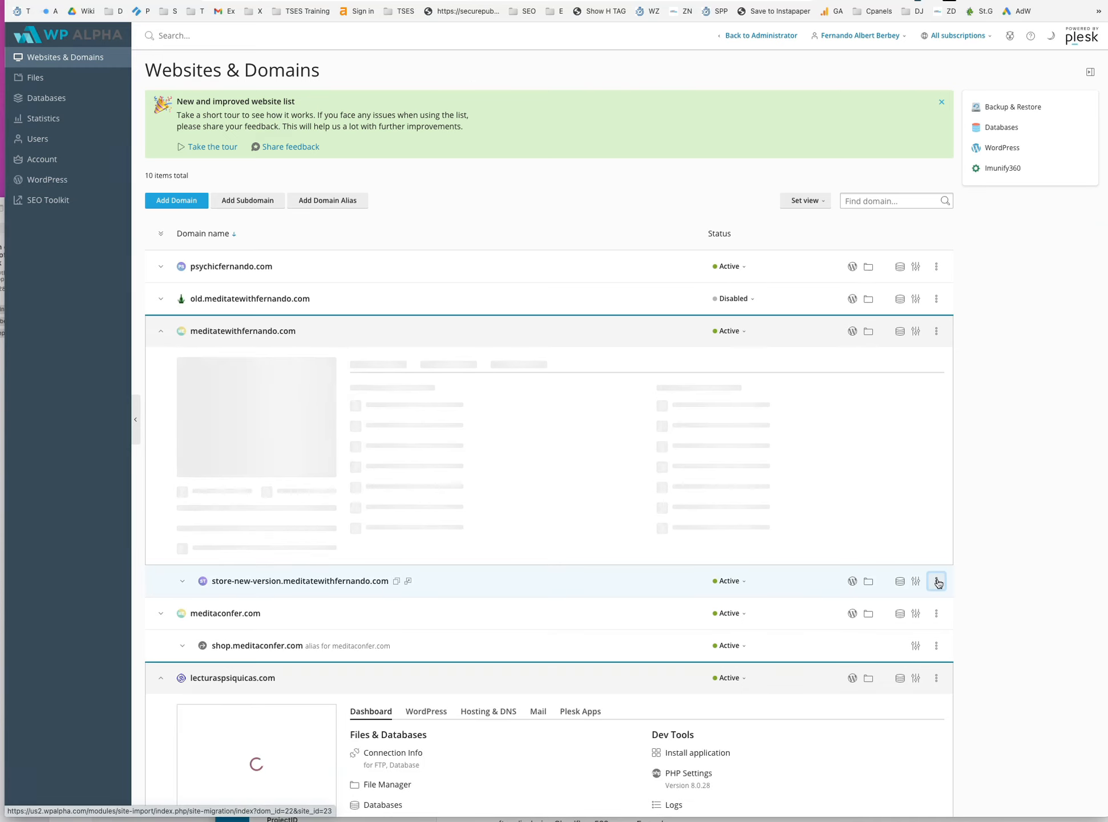
click(940, 679)
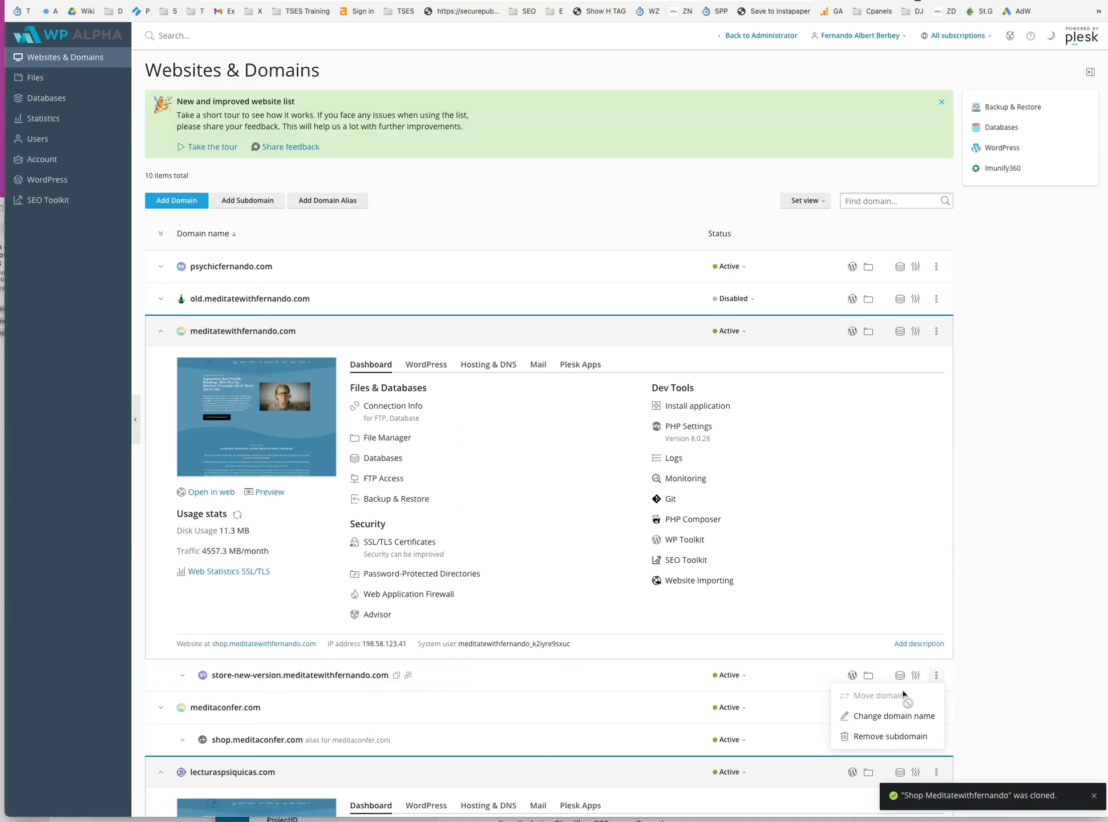